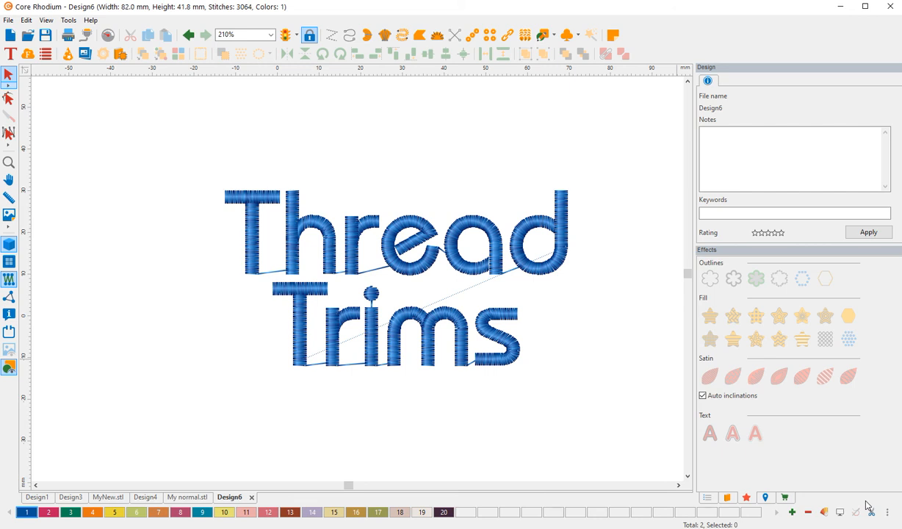
# Select the "Thread Trims" text, turn off the 3D and stitch displays, and show the command symbols
pyautogui.click(292, 218)
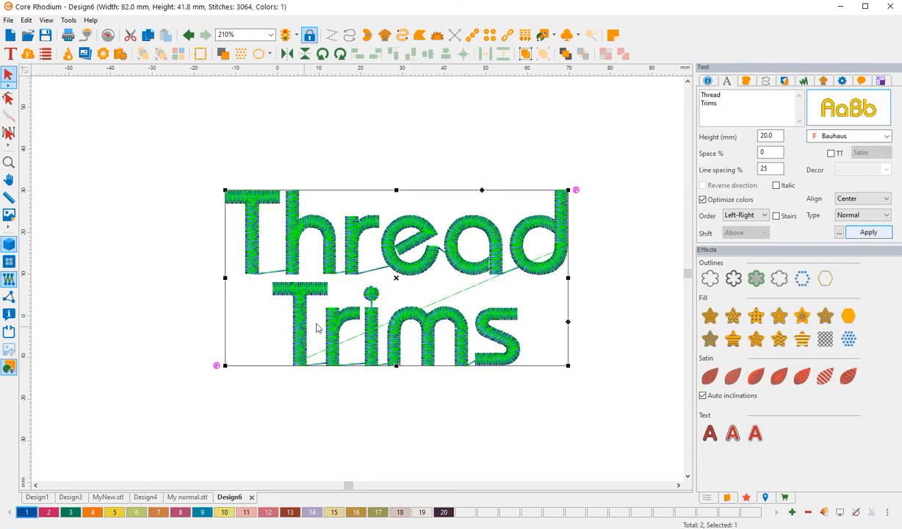
pyautogui.click(6, 245)
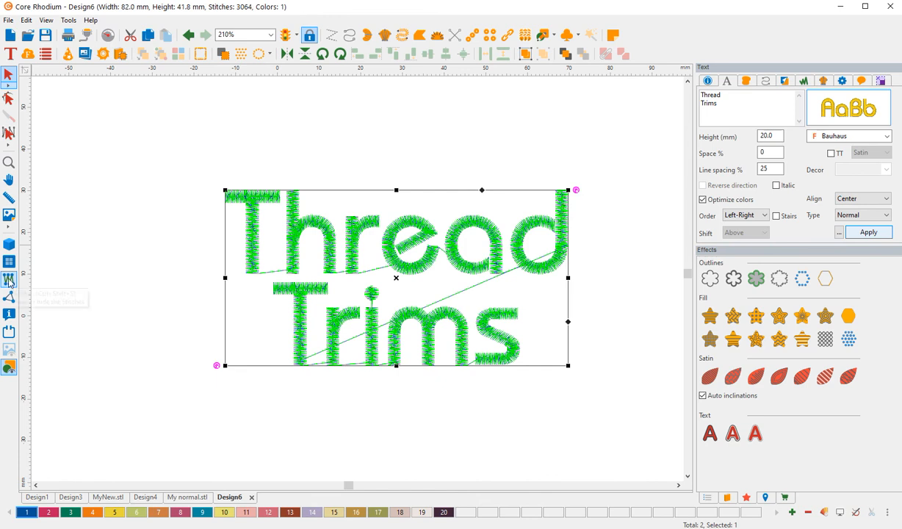
pyautogui.click(9, 280)
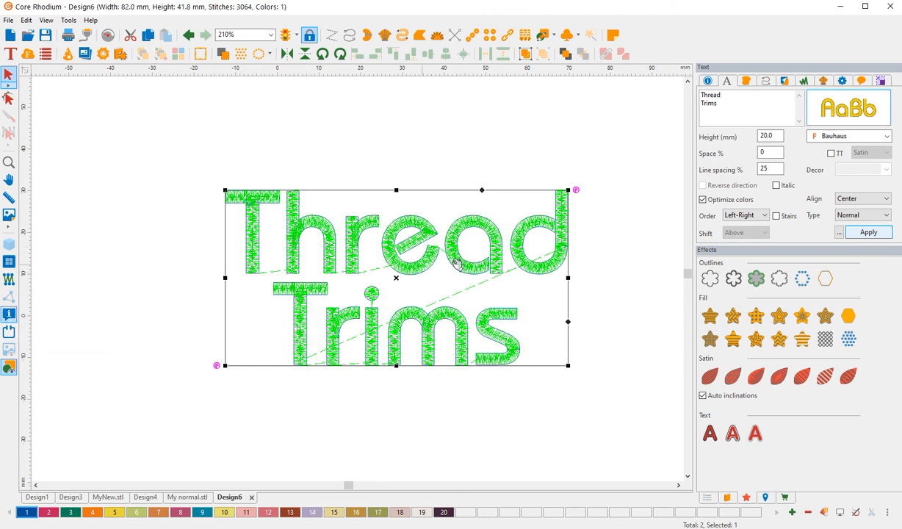
# Set the text's trim command to chars and apply it
pyautogui.click(862, 81)
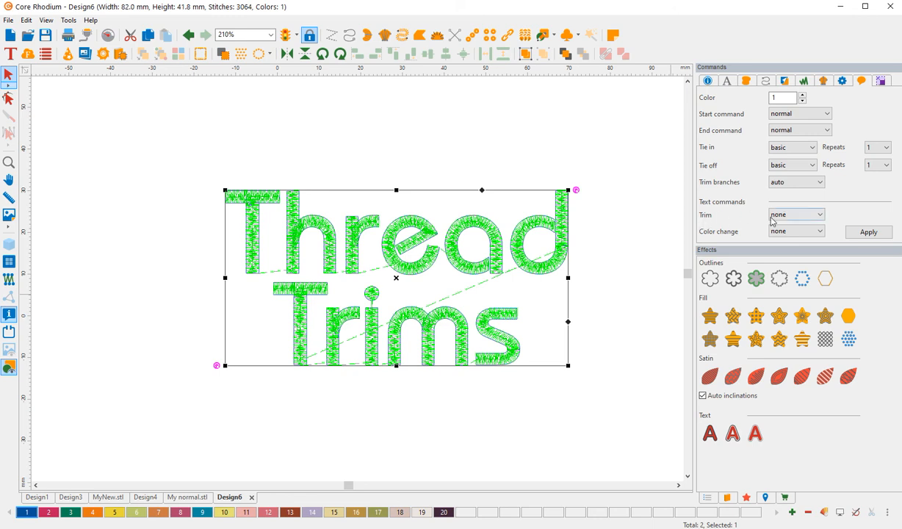
pyautogui.click(820, 214)
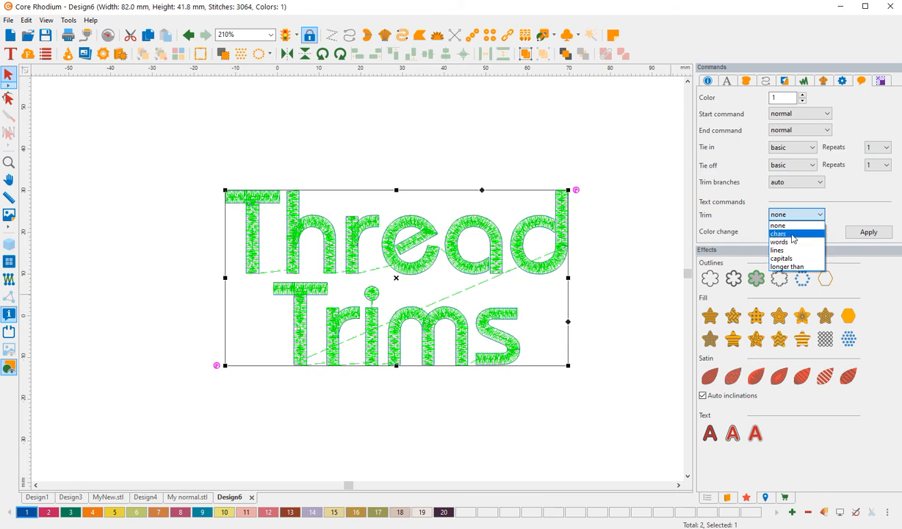
pyautogui.click(793, 234)
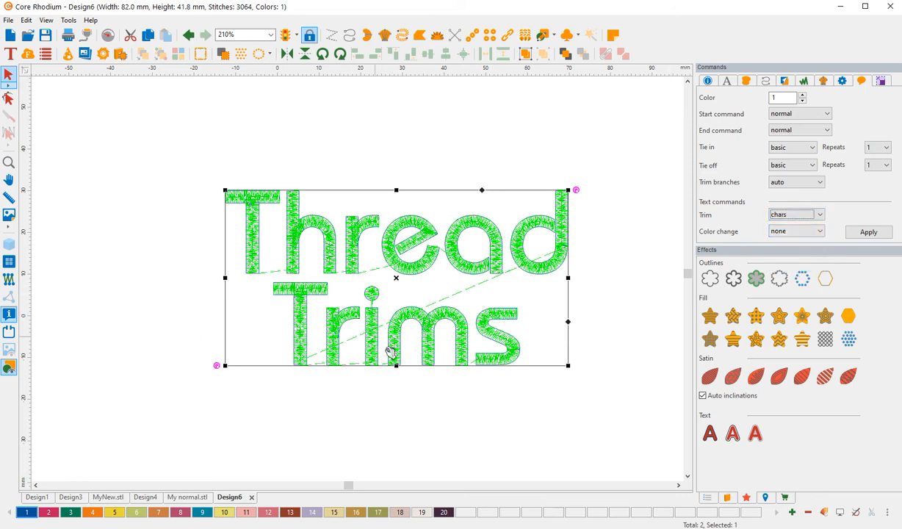
pyautogui.click(879, 233)
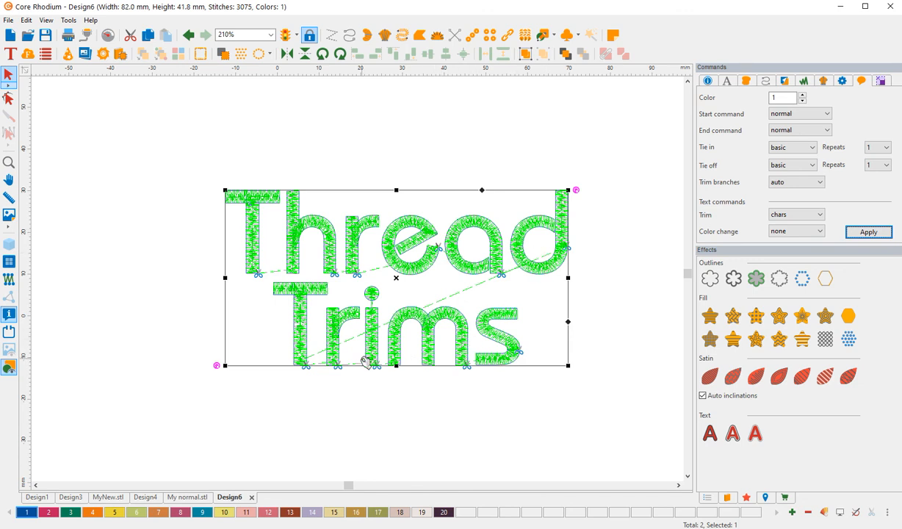
# Switch the text's trim command to words and apply it
pyautogui.click(791, 214)
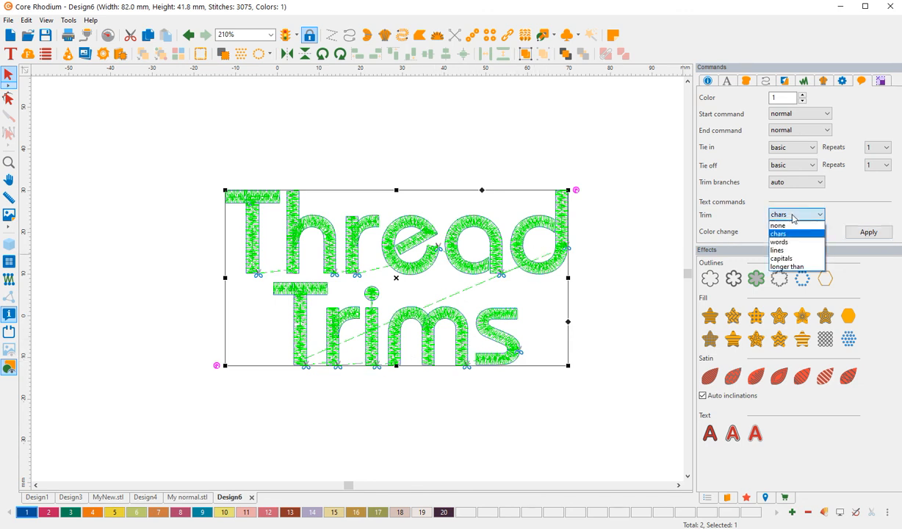
pyautogui.click(781, 243)
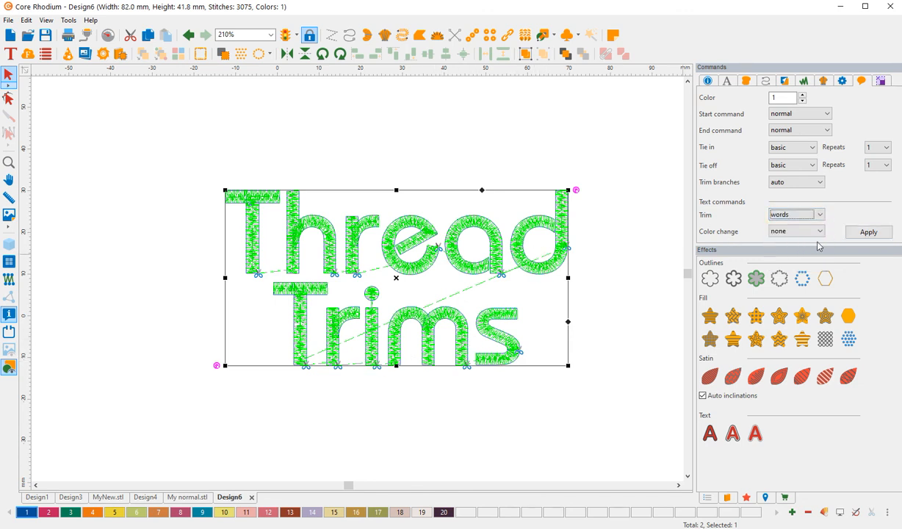
pyautogui.click(869, 233)
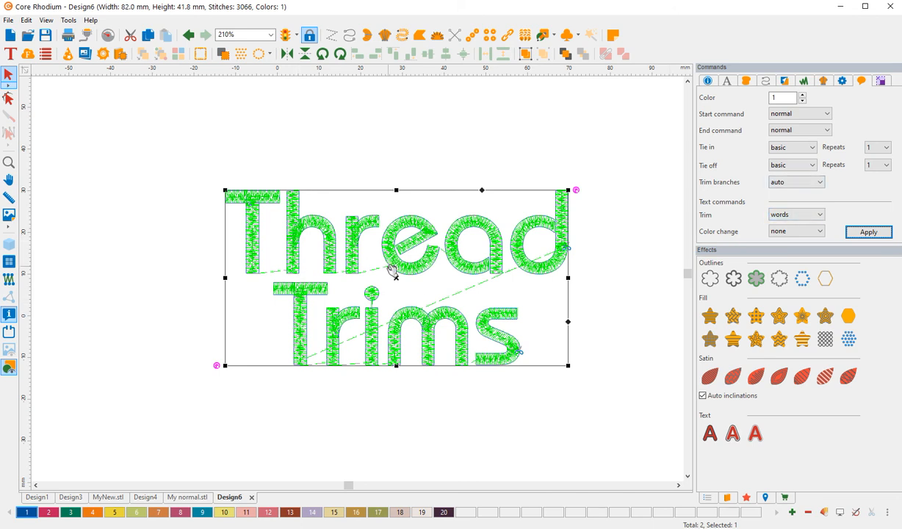
# Switch the text's trim command to lines and apply it
pyautogui.click(792, 214)
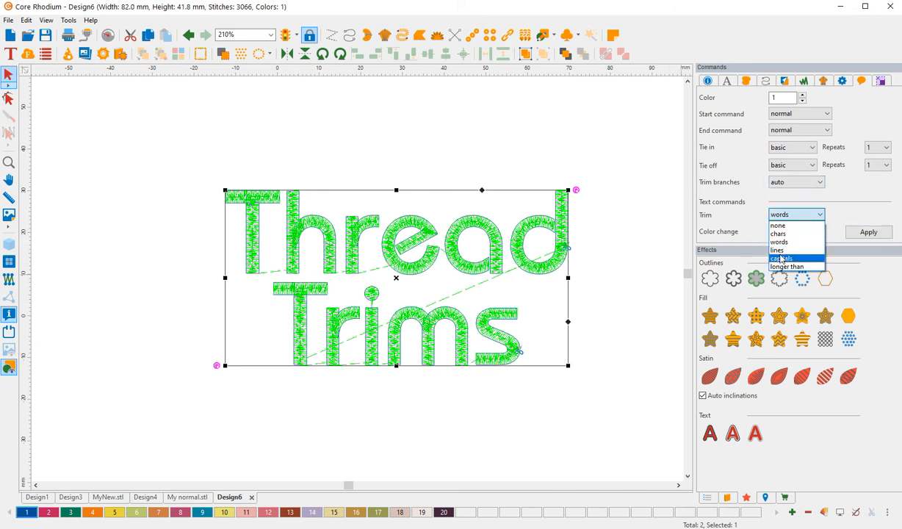
pyautogui.click(783, 254)
pyautogui.click(885, 235)
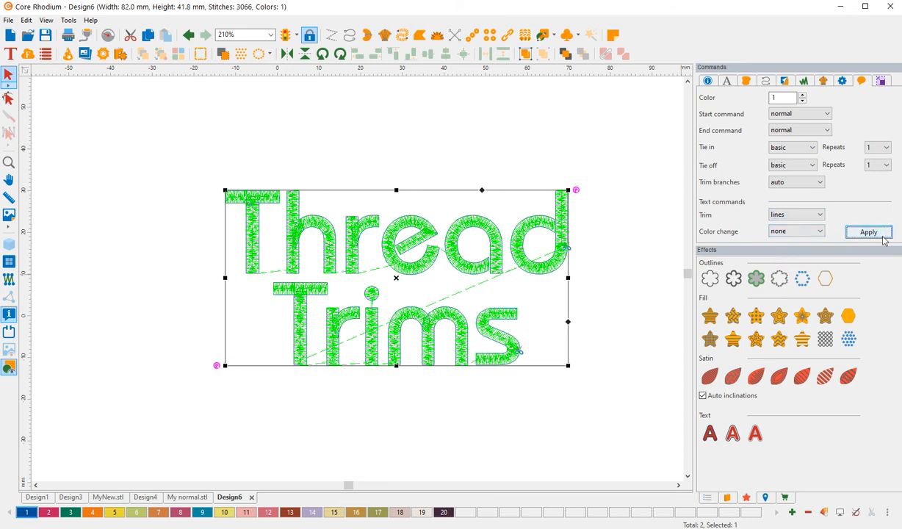
# Switch the text's trim command to capitals and apply it
pyautogui.click(788, 219)
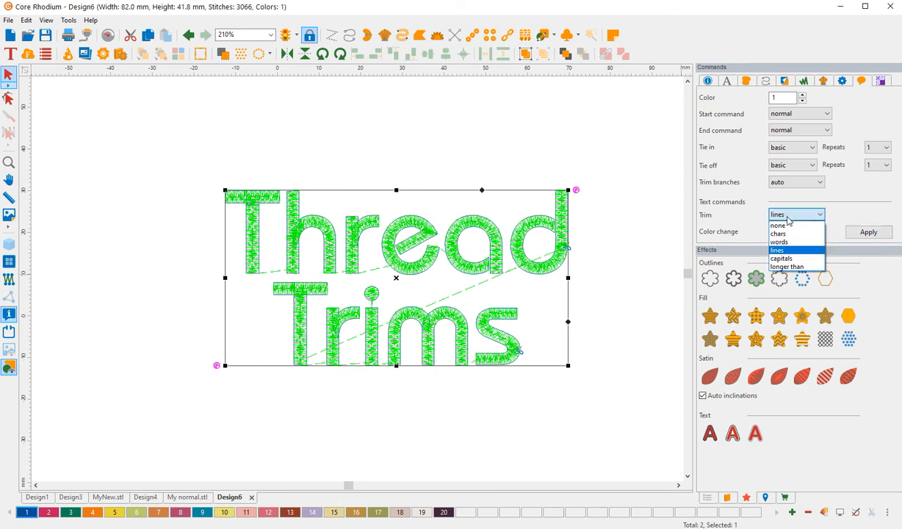
pyautogui.click(784, 258)
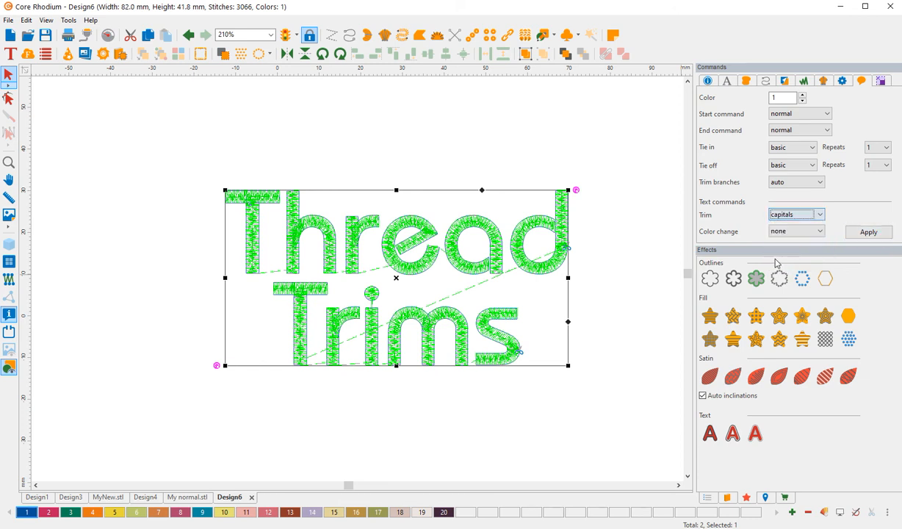
pyautogui.click(871, 233)
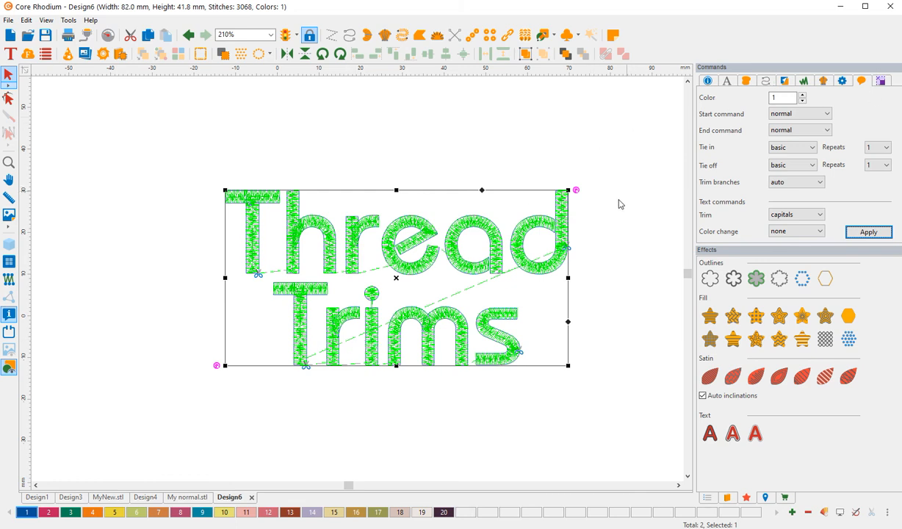
# Change the text's font to Ballentine Script from the font catalog
pyautogui.click(728, 81)
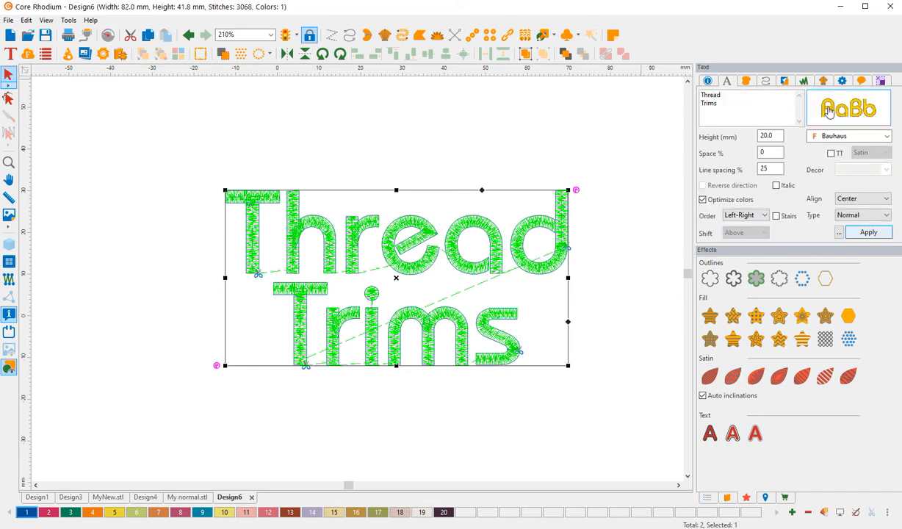
pyautogui.click(848, 108)
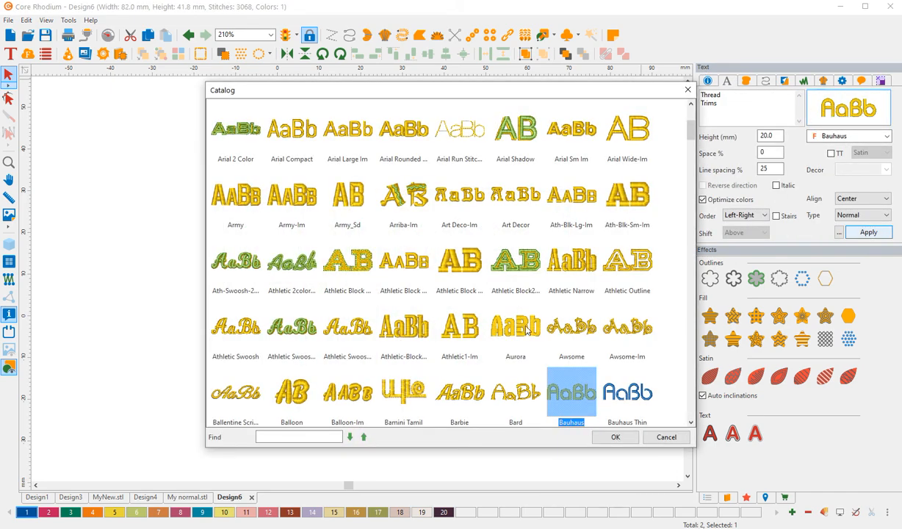
pyautogui.click(227, 388)
pyautogui.click(608, 433)
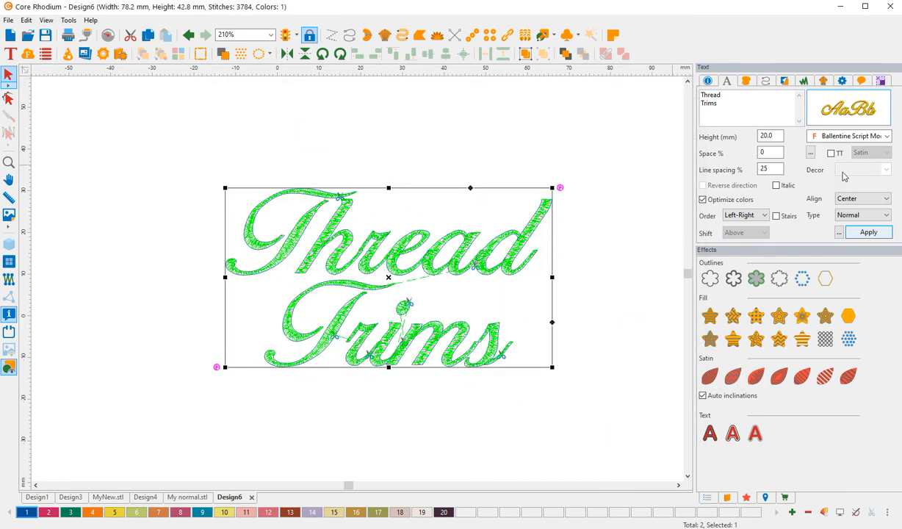
# Apply the capitals trim command to the script lettering
pyautogui.click(825, 80)
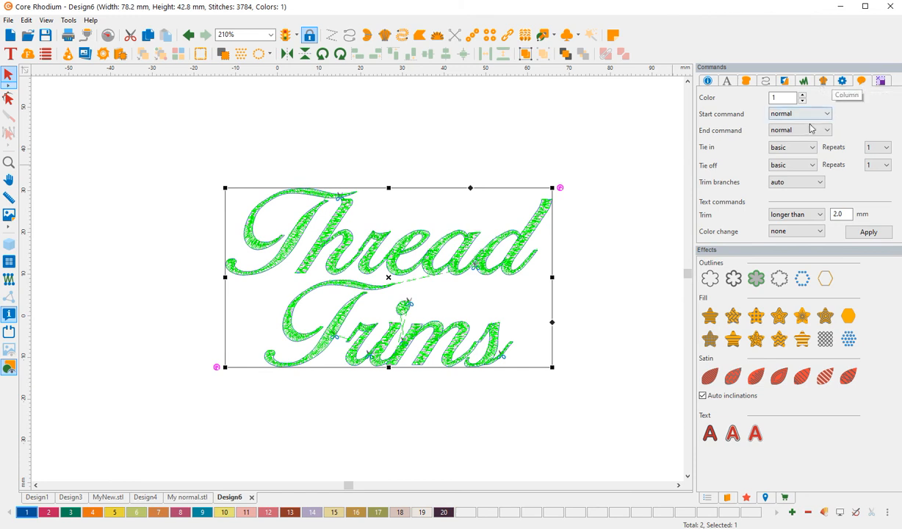
pyautogui.click(797, 215)
pyautogui.click(768, 258)
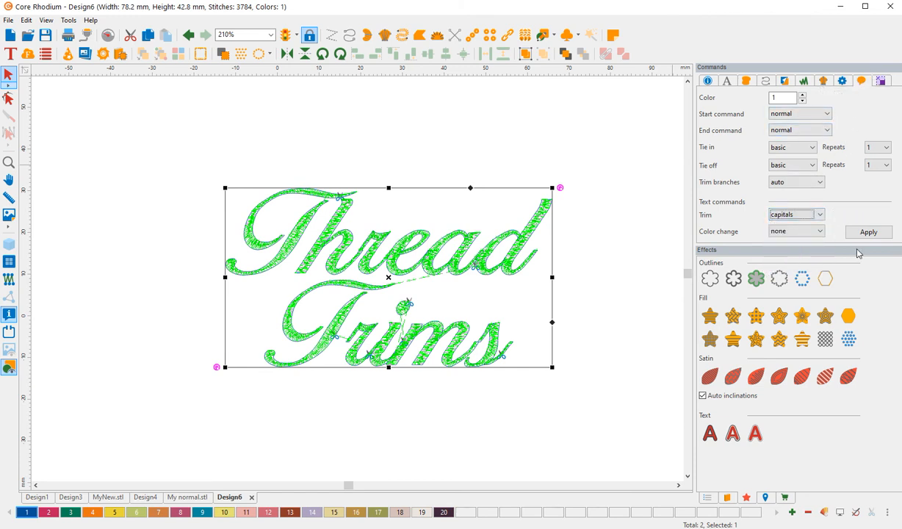
pyautogui.click(867, 232)
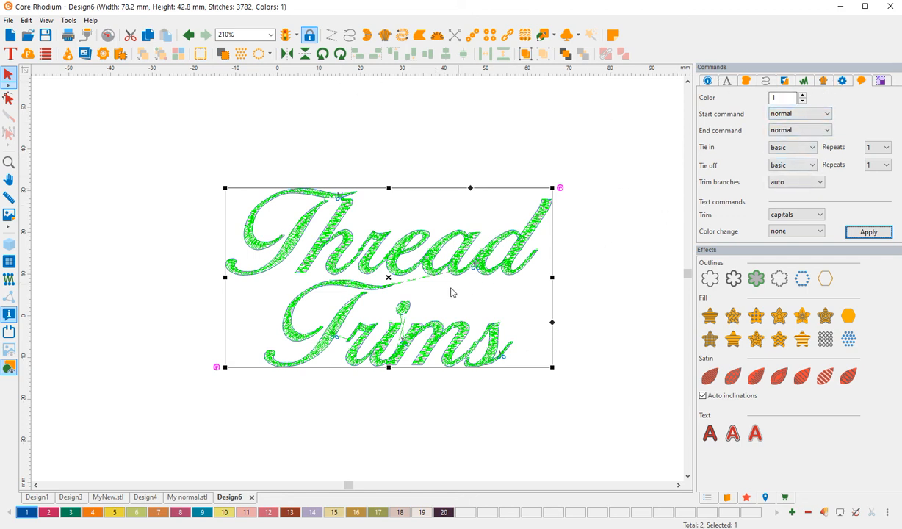
# Turn the stitch display back on and change the lettering's font to Bauhaus
pyautogui.click(592, 297)
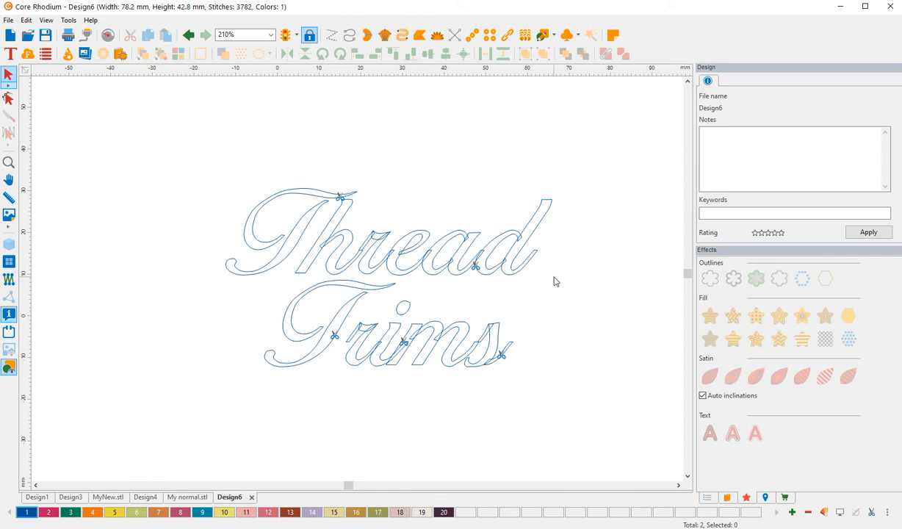
pyautogui.click(9, 279)
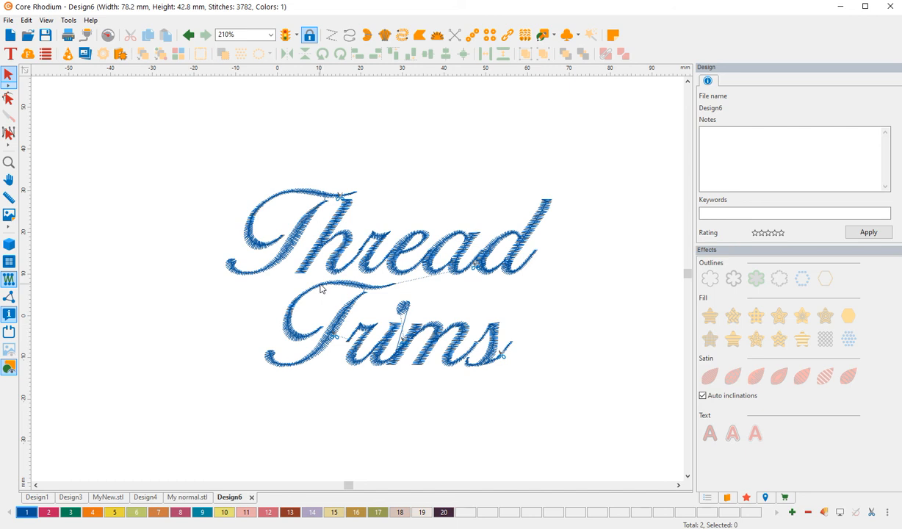
pyautogui.click(465, 269)
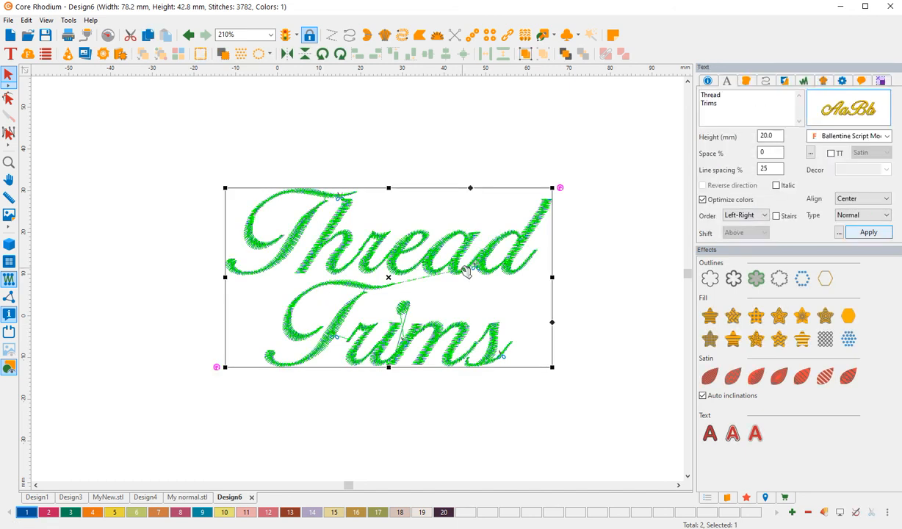
pyautogui.click(848, 110)
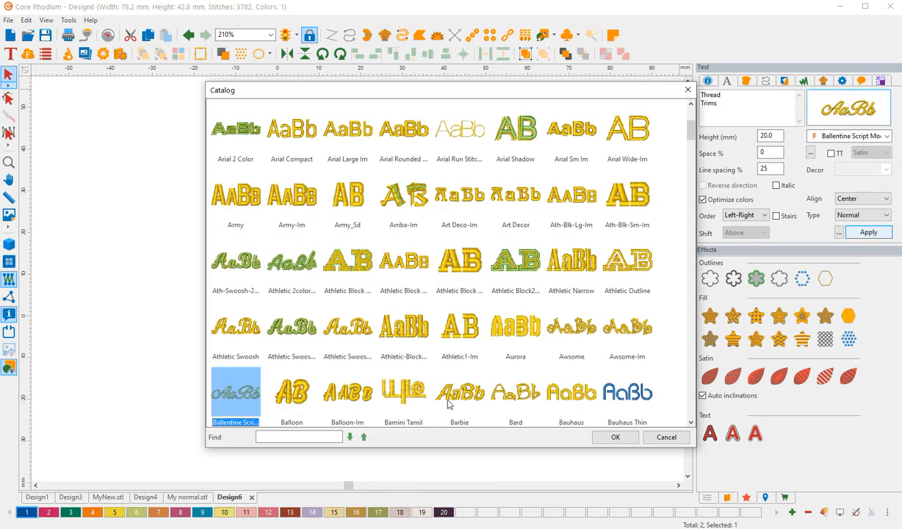
pyautogui.click(564, 396)
pyautogui.click(613, 438)
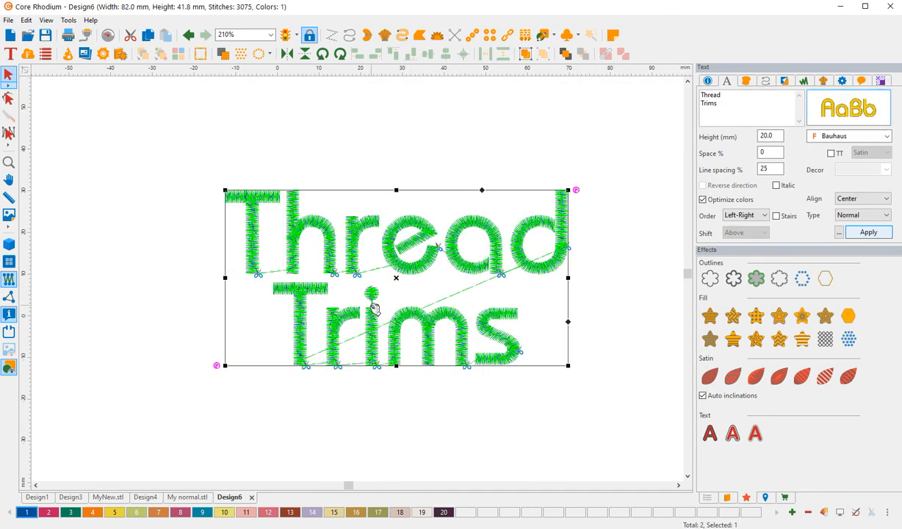
# Set Trim branches to longer than 1 mm for the "Thread Trims" text and apply it
pyautogui.click(577, 259)
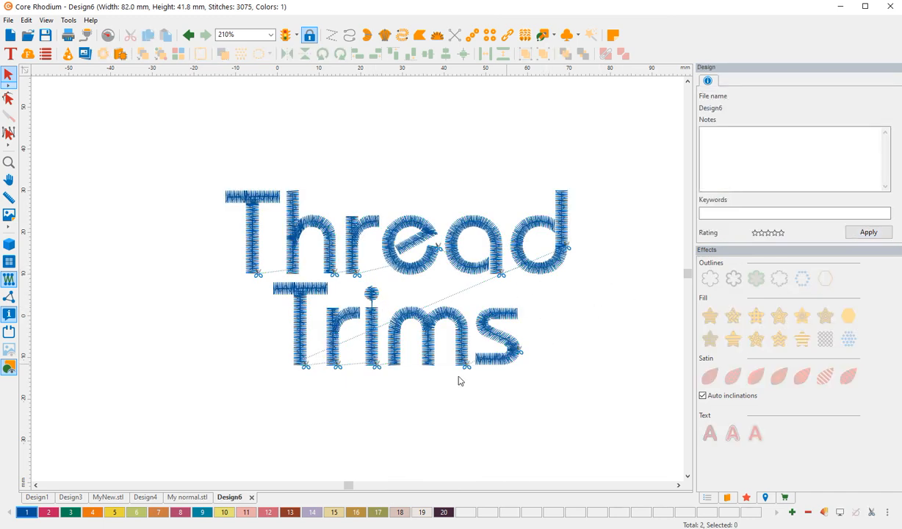
pyautogui.click(364, 330)
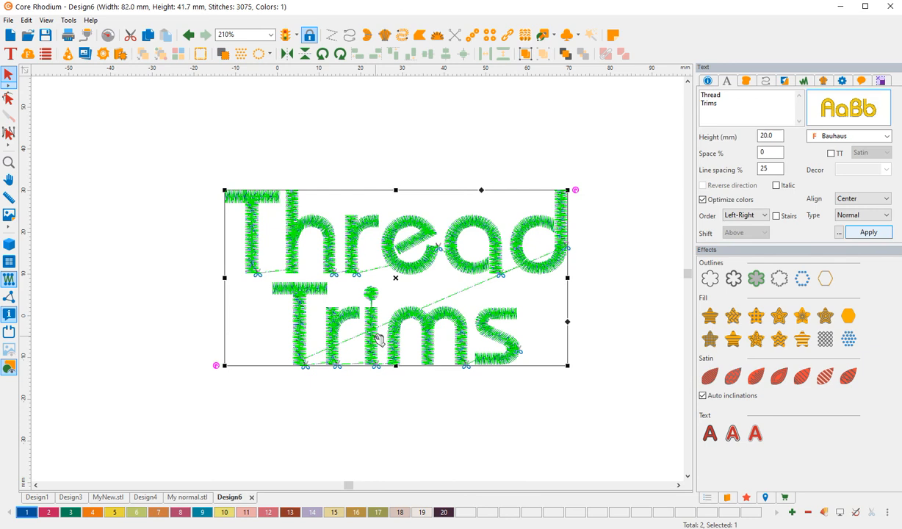
pyautogui.click(862, 81)
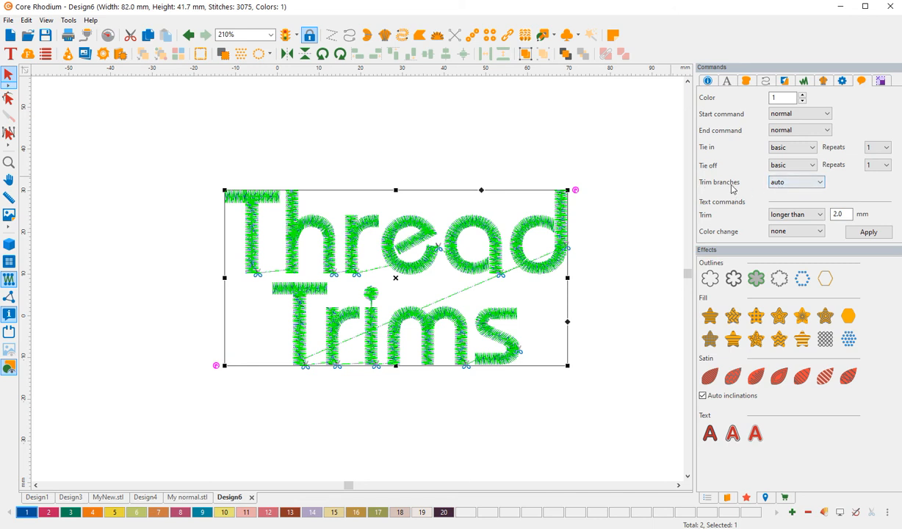
pyautogui.click(821, 183)
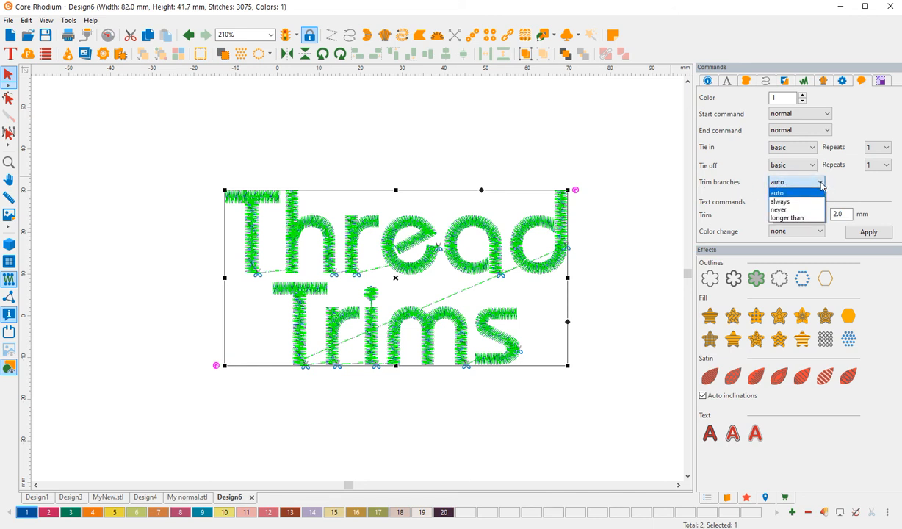
pyautogui.click(781, 218)
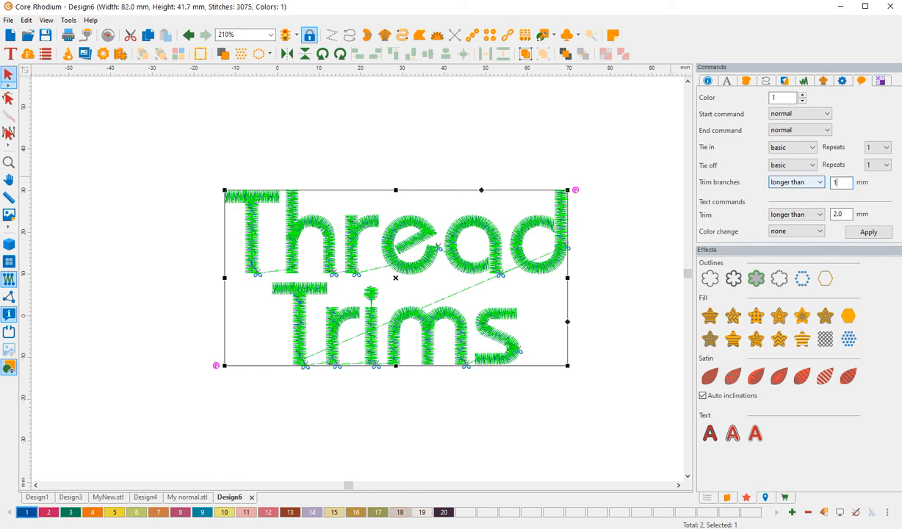
pyautogui.click(879, 235)
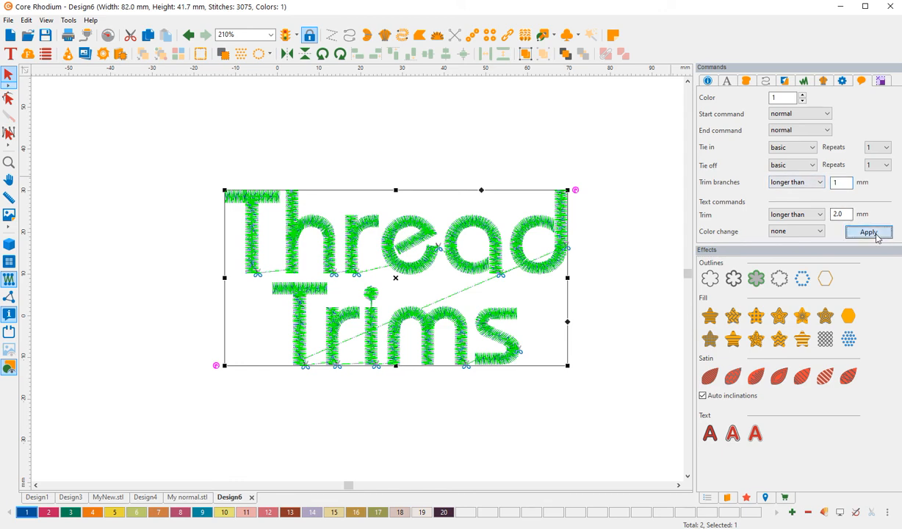
# Deselect the text and examine the trims between the dot and stem of the "i" in "Trims"
pyautogui.click(374, 303)
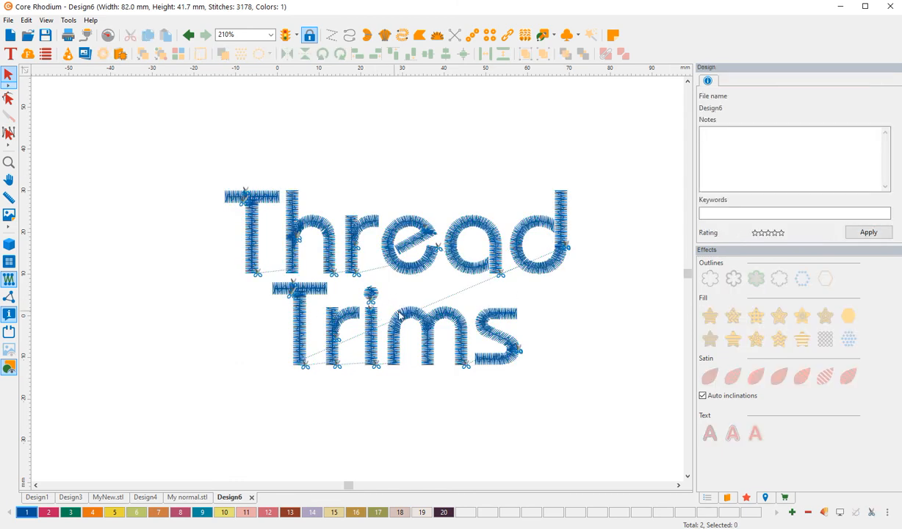
pyautogui.scroll(6, 401, 316)
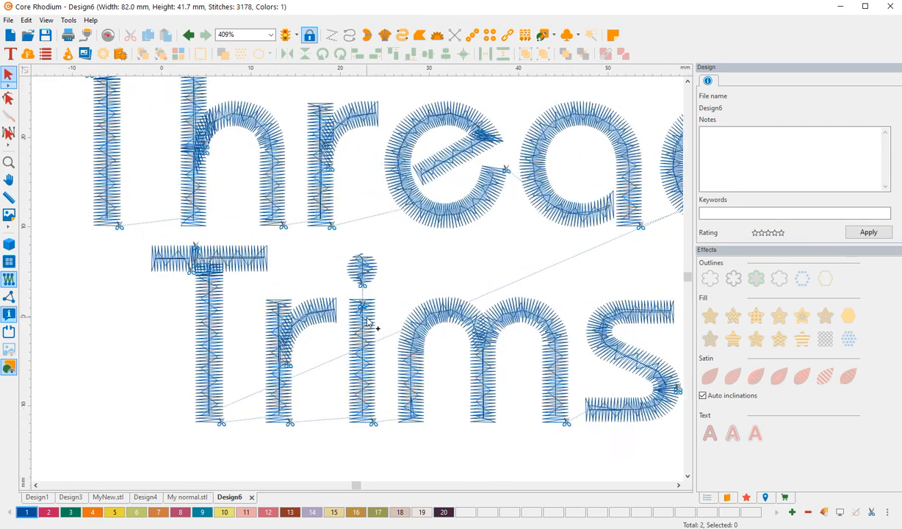
pyautogui.scroll(2, 369, 321)
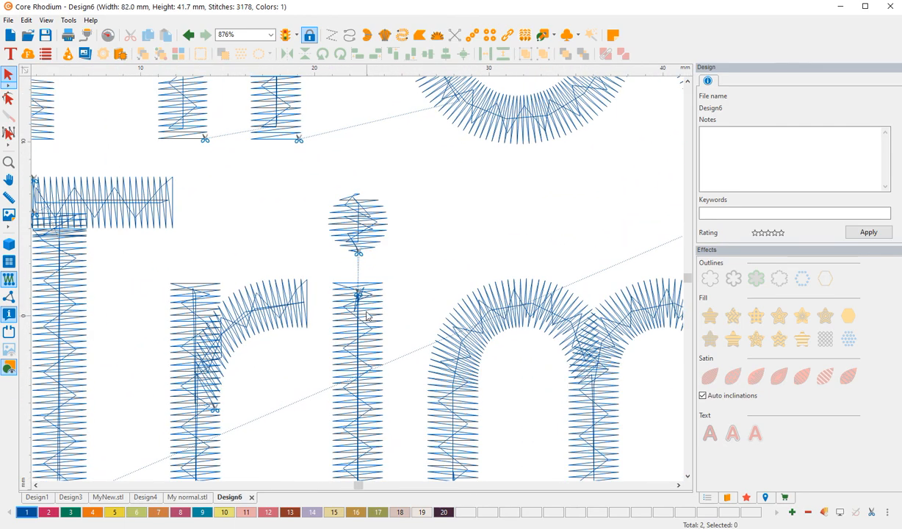
# Select the "Thread Trims" text, set its Trim branches to longer than 2 mm and apply the change
pyautogui.scroll(-4, 358, 292)
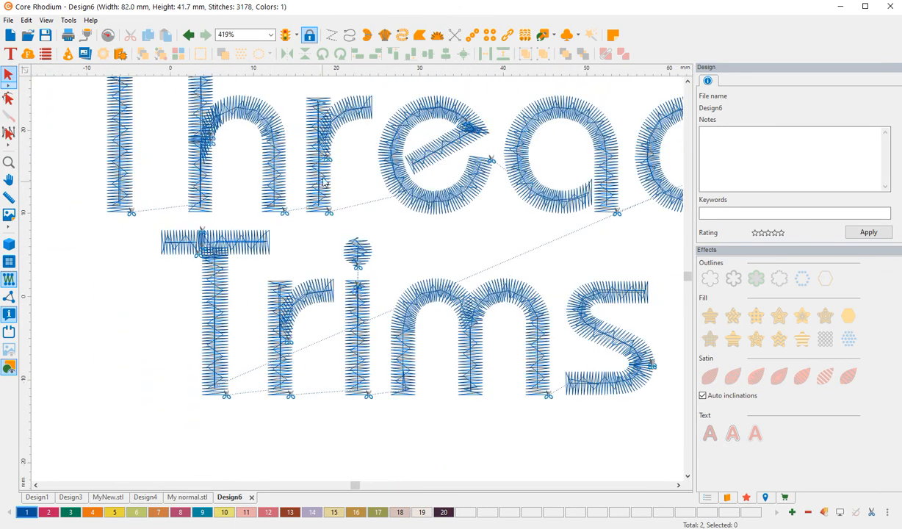
pyautogui.scroll(-1, 321, 221)
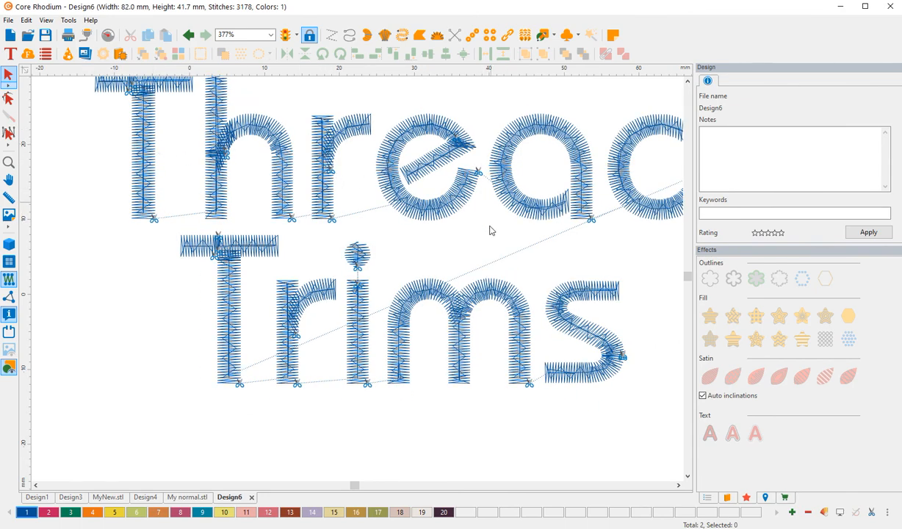
pyautogui.scroll(3, 360, 277)
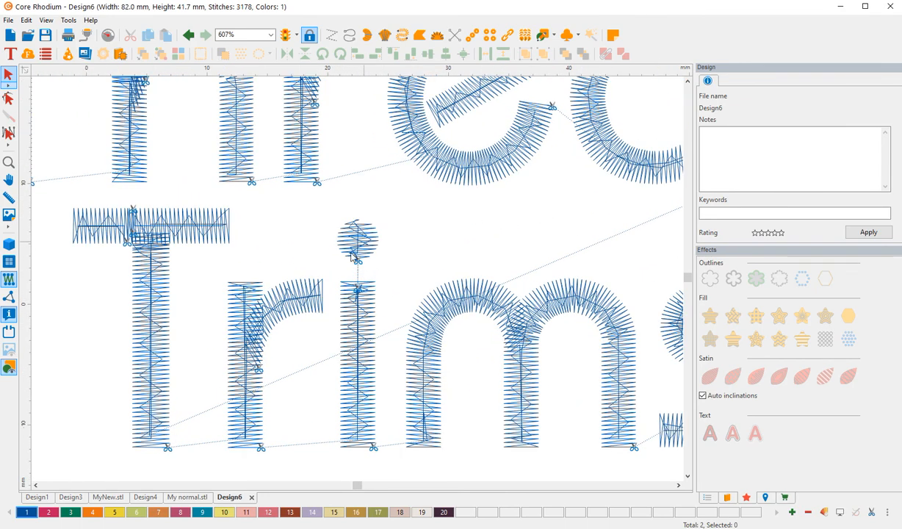
pyautogui.click(358, 250)
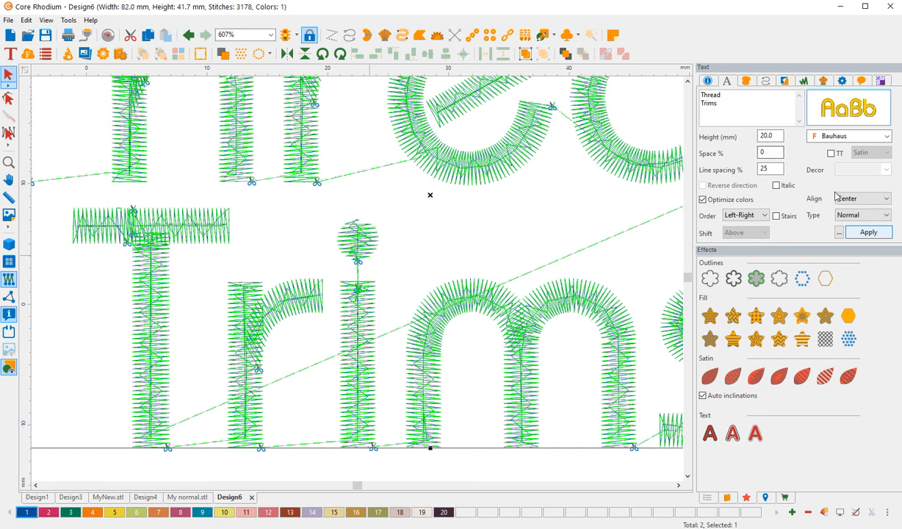
pyautogui.click(827, 81)
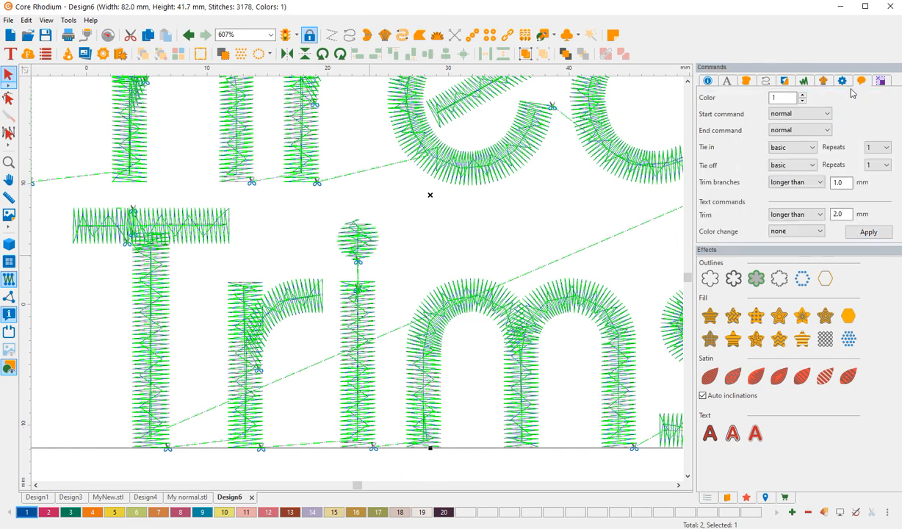
pyautogui.doubleClick(838, 182)
pyautogui.write('2')
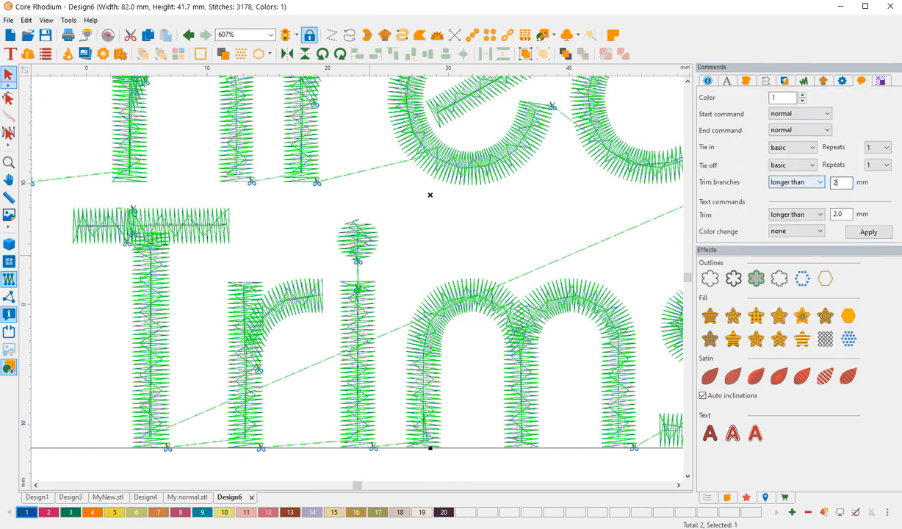
pyautogui.click(869, 232)
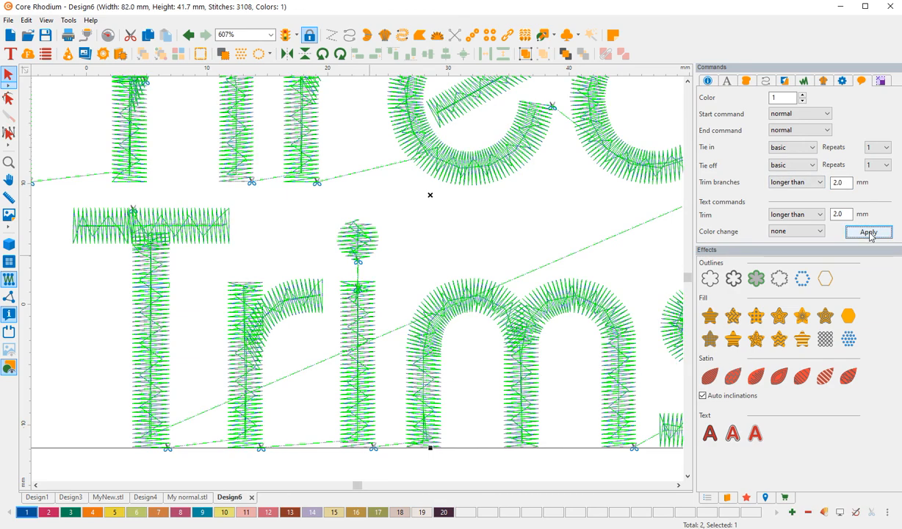
pyautogui.scroll(-4, 286, 146)
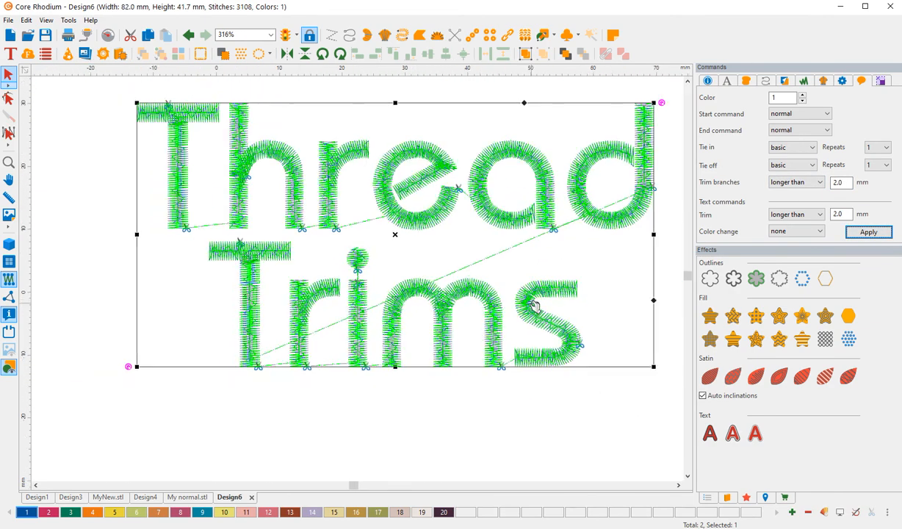
pyautogui.scroll(-1, 514, 280)
pyautogui.scroll(-1, 376, 258)
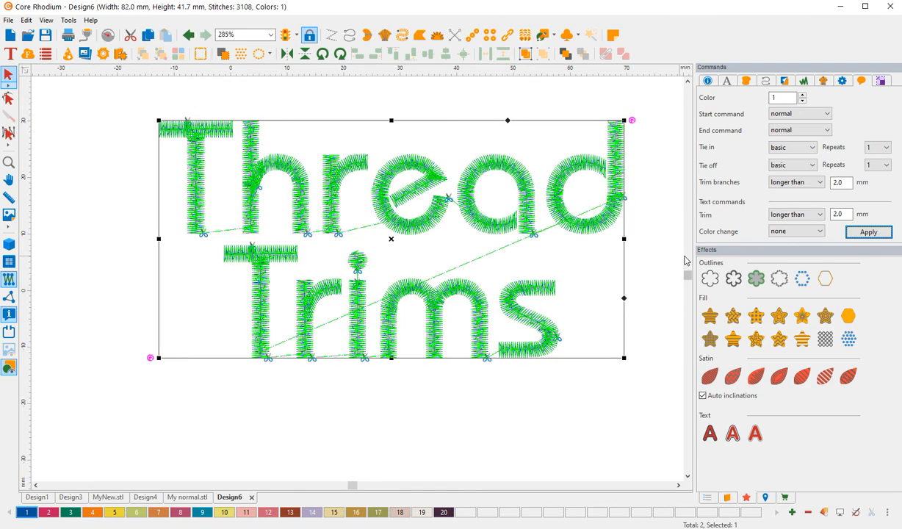